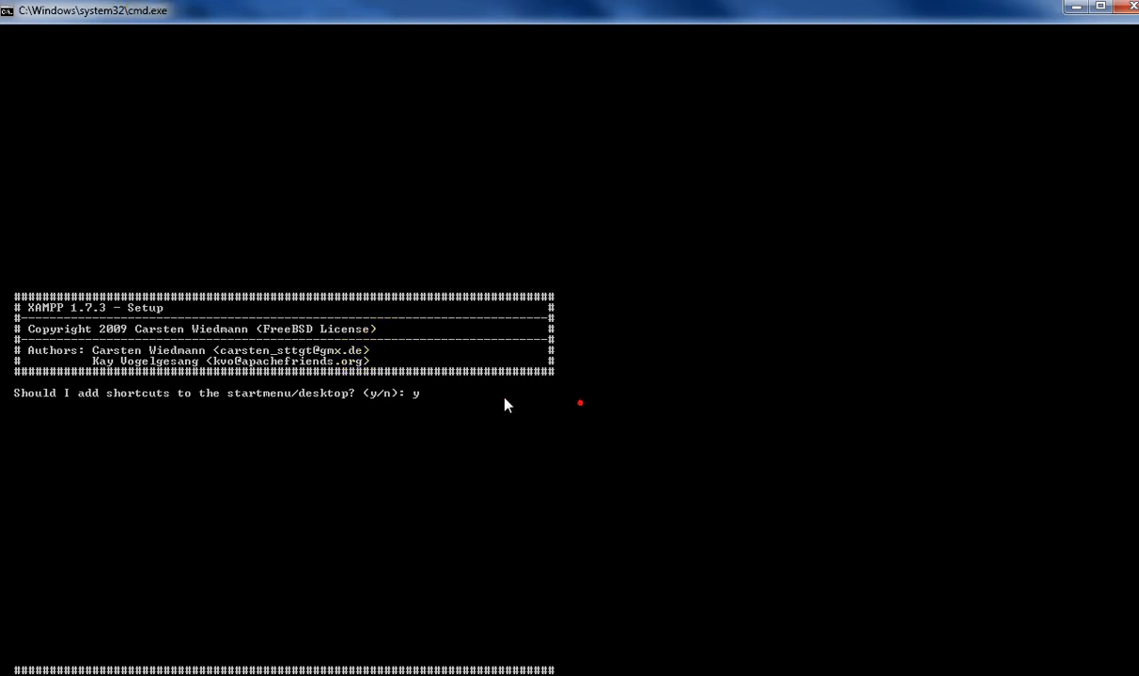
Step: Accept adding start menu and desktop shortcuts in XAMPP setup and proceed with relocating the XAMPP paths
key(Return)
text(y)
scroll(384, 242, down, 5)
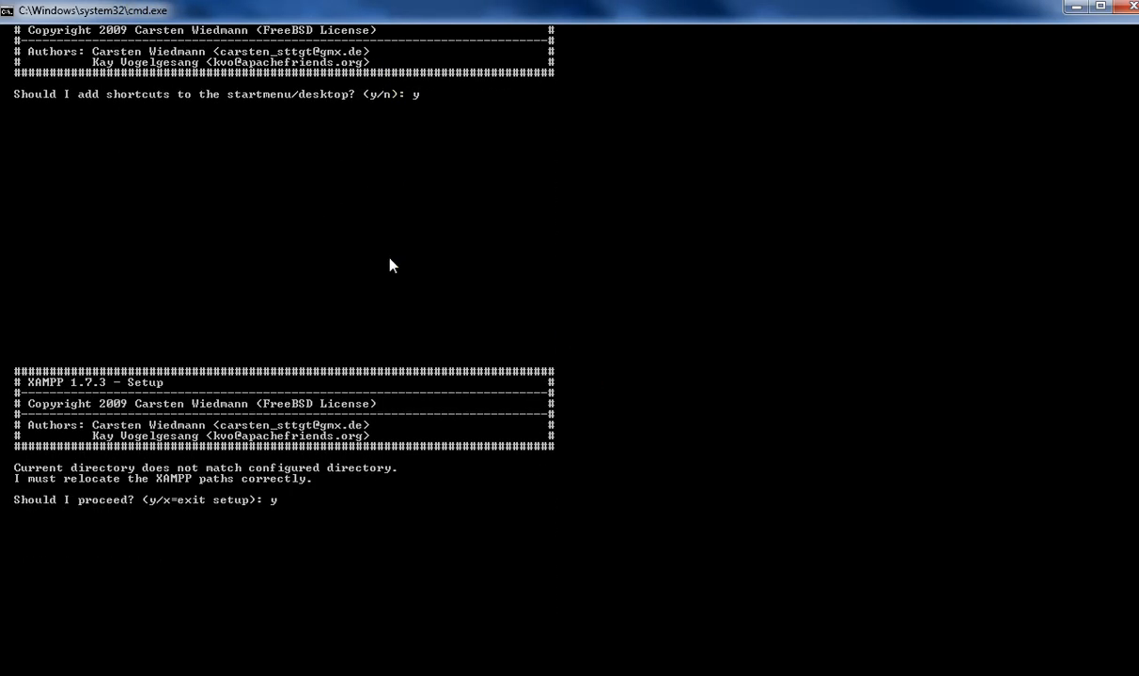
key(Return)
Step: Decline making a portable XAMPP without drive letters and continue past the completed relocation
text(n)
key(Return)
scroll(337, 304, down, 5)
key(Return)
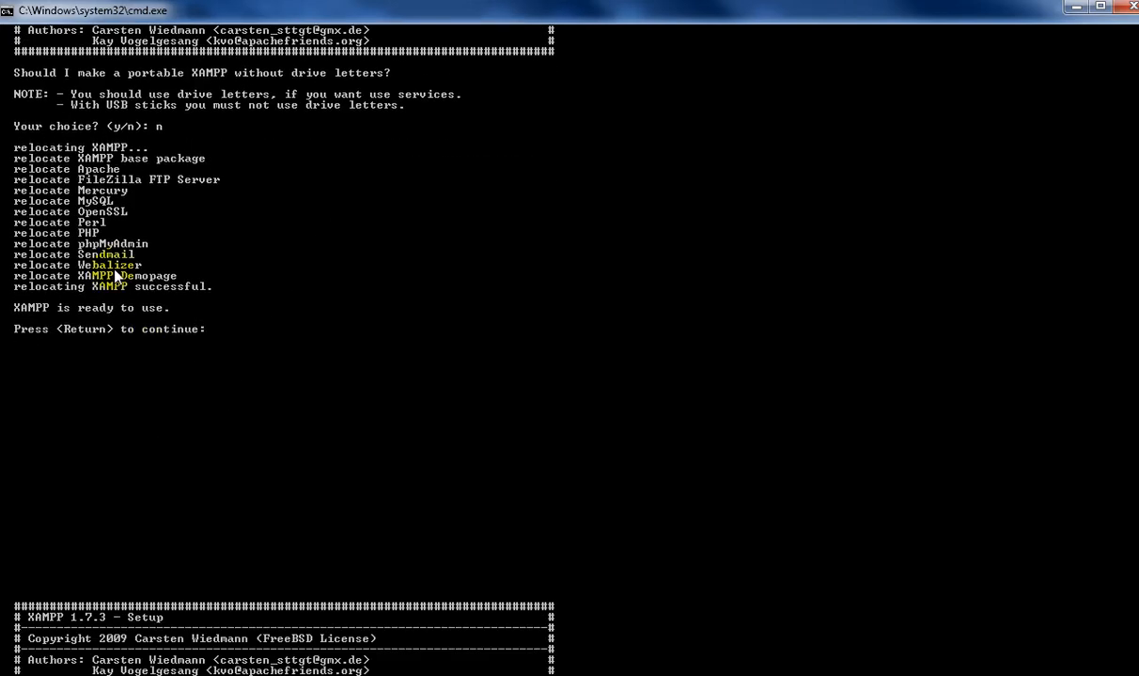
key(Return)
Step: Start the XAMPP Control Panel from the setup menu with option 1 and start the MySQL module
text(1)
key(Return)
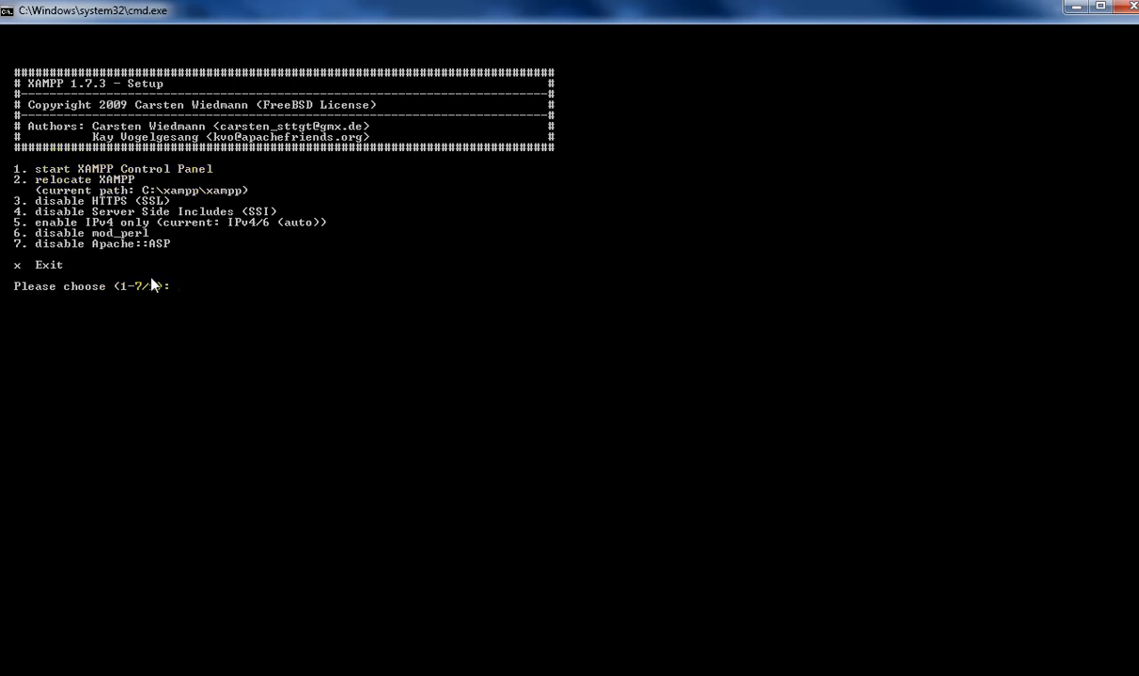
text(1)
key(Return)
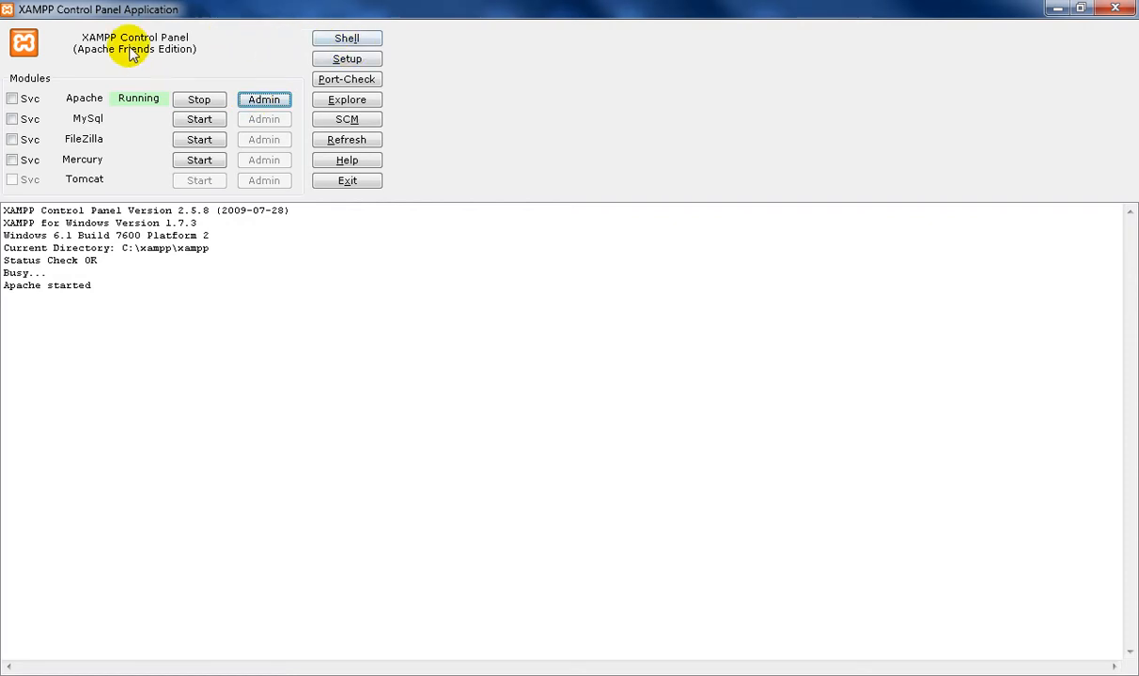
click(199, 120)
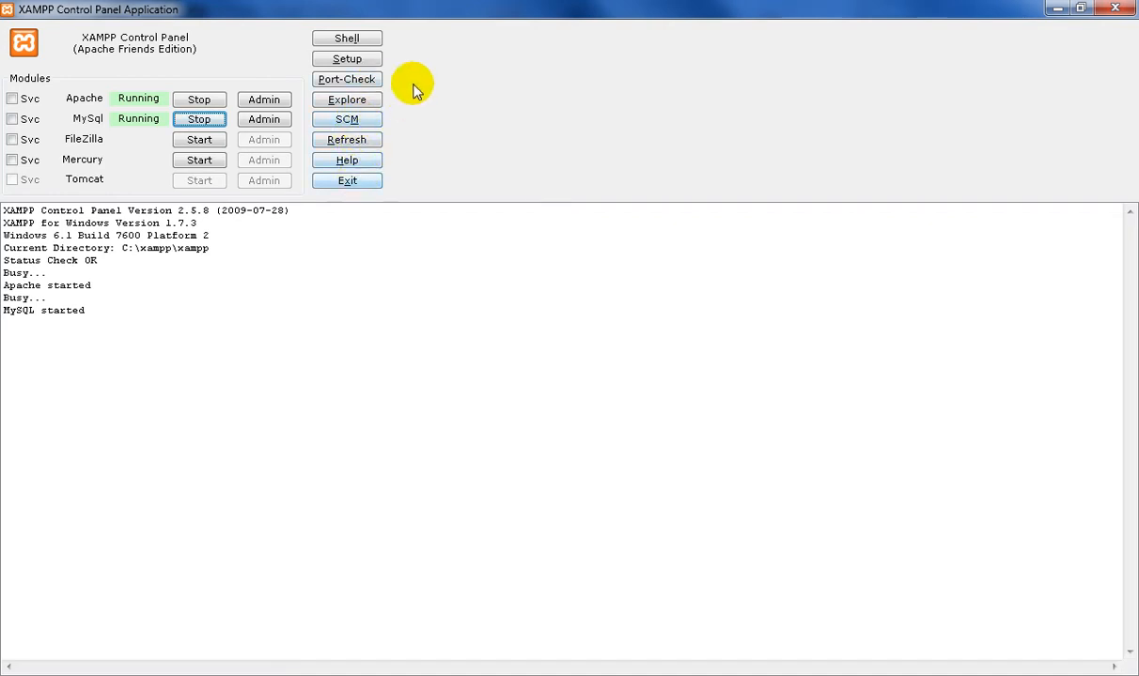
Step: Explore the XAMPP installation folder in a maximized window, looking into apache and php before opening htdocs
click(349, 101)
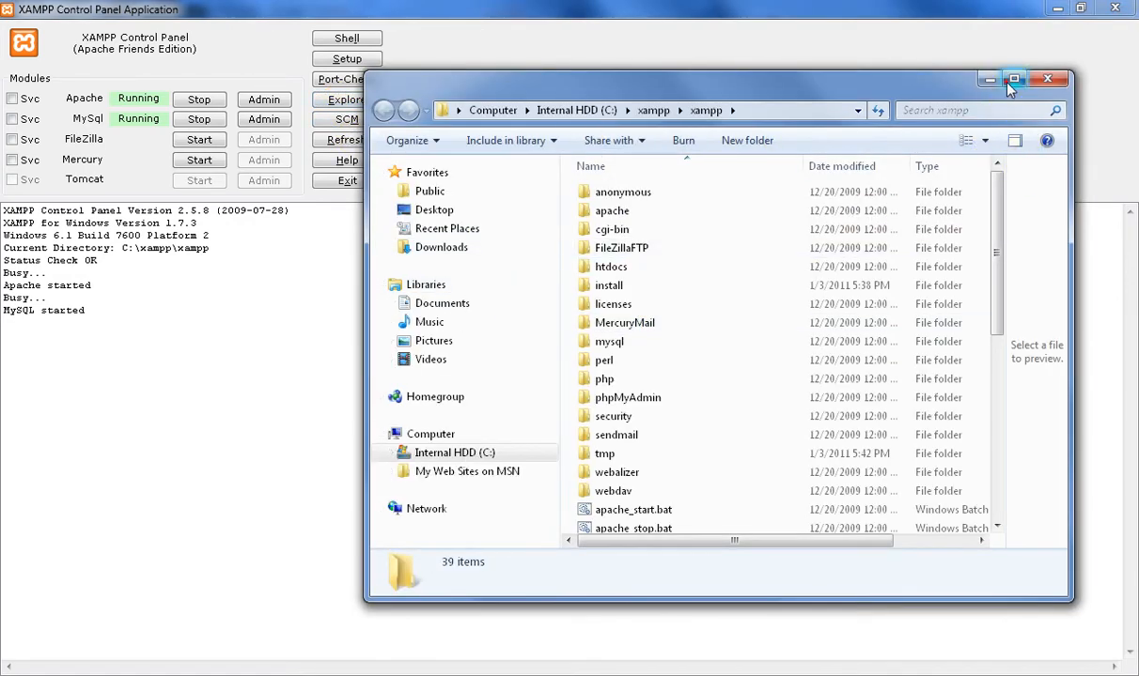
click(1013, 80)
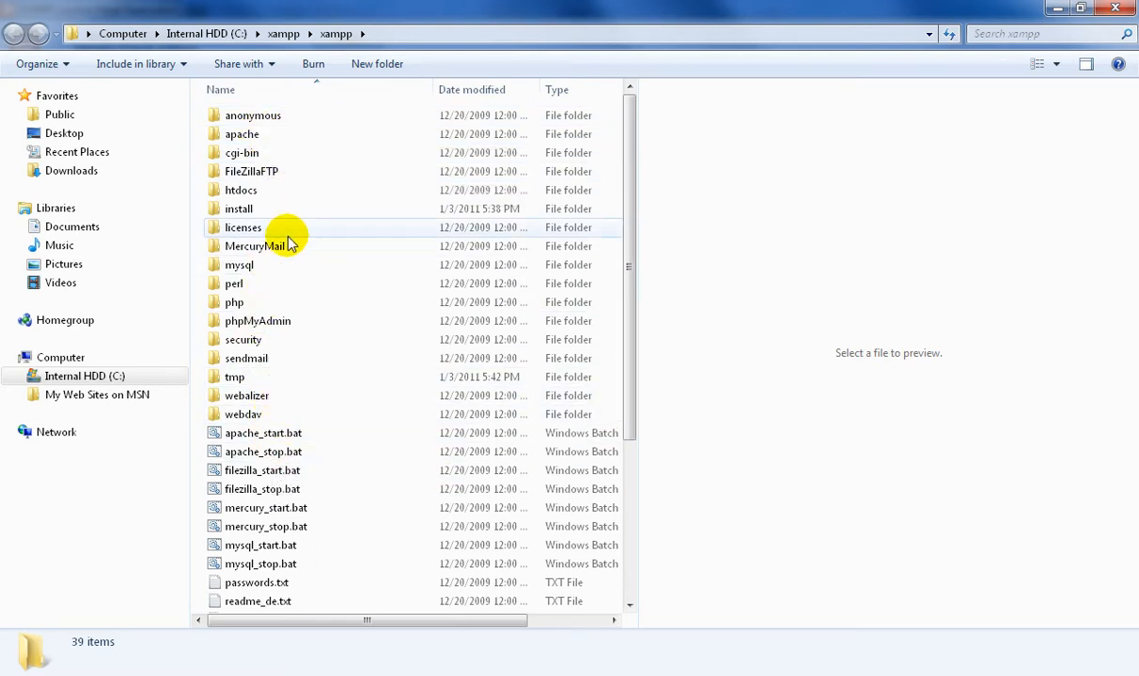
double_click(287, 134)
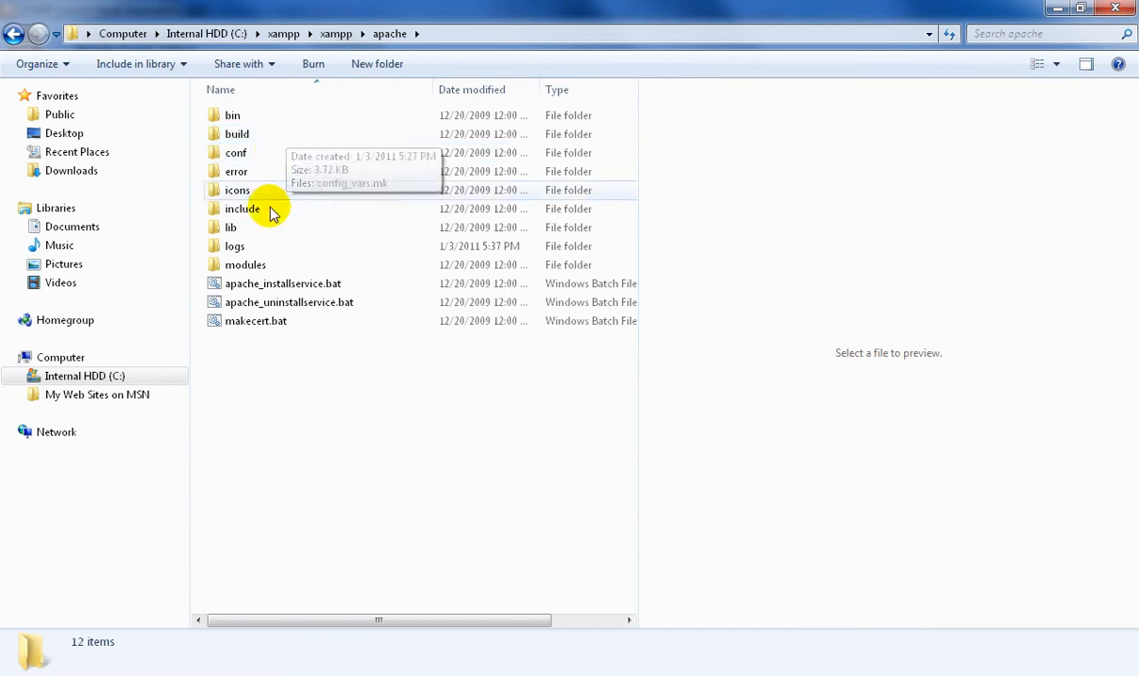
click(14, 35)
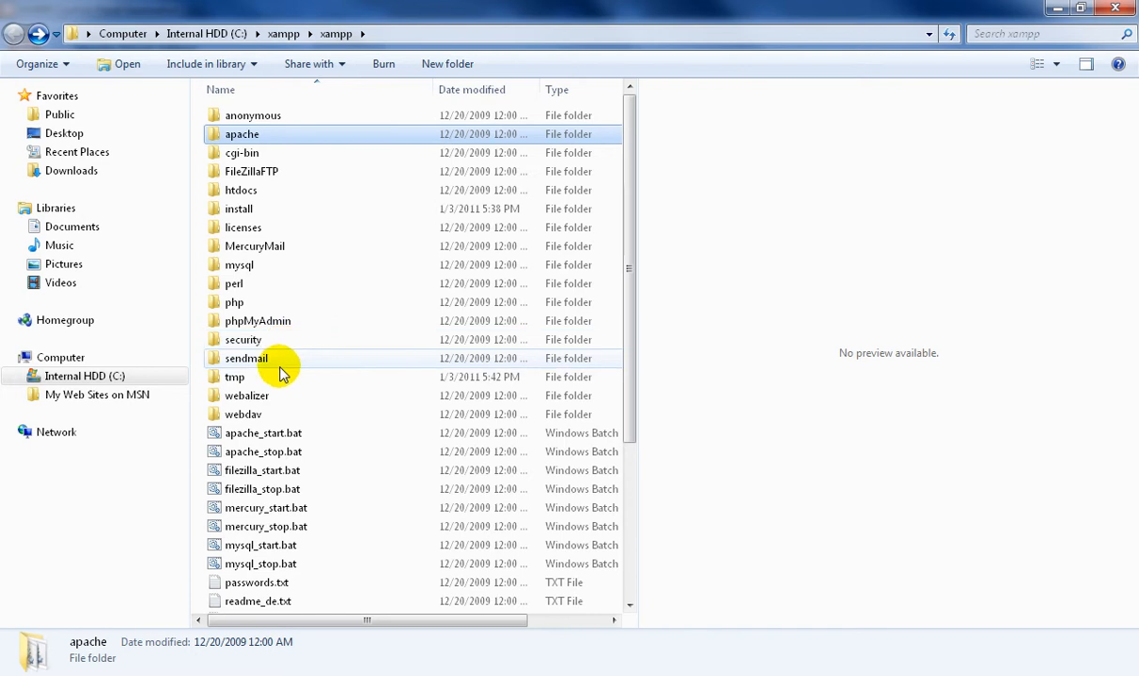
double_click(257, 302)
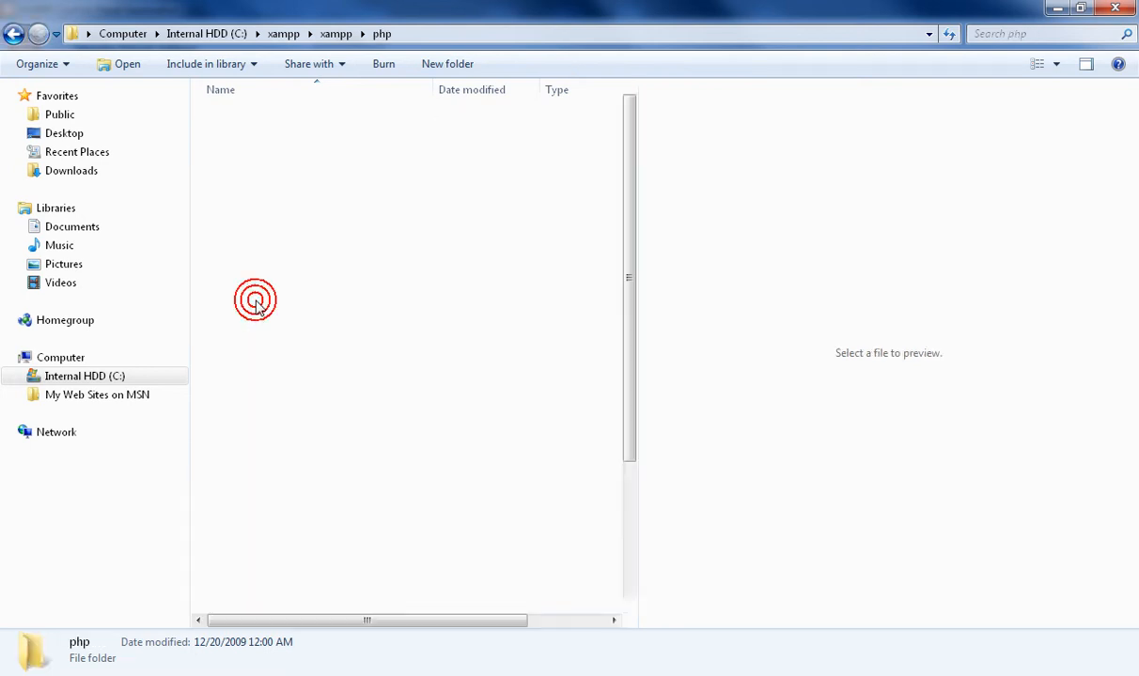
click(13, 34)
double_click(273, 188)
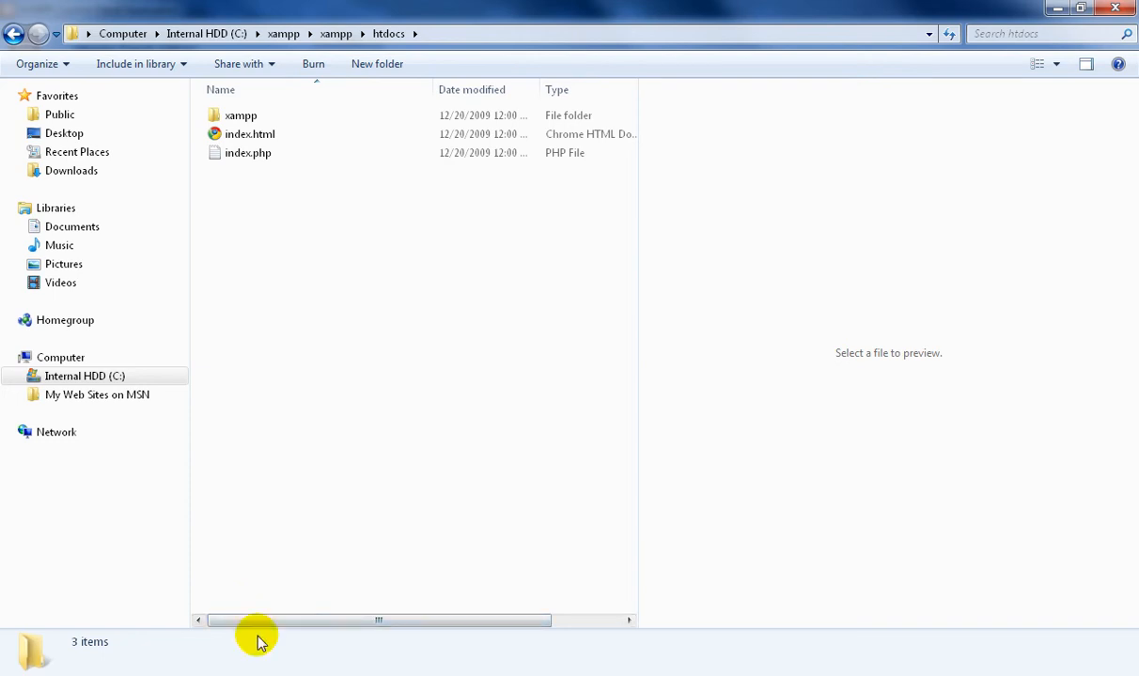
Step: Switch to the Chrome window showing the XAMPP splash page and load localhost/xampp/
mouse_move(264, 665)
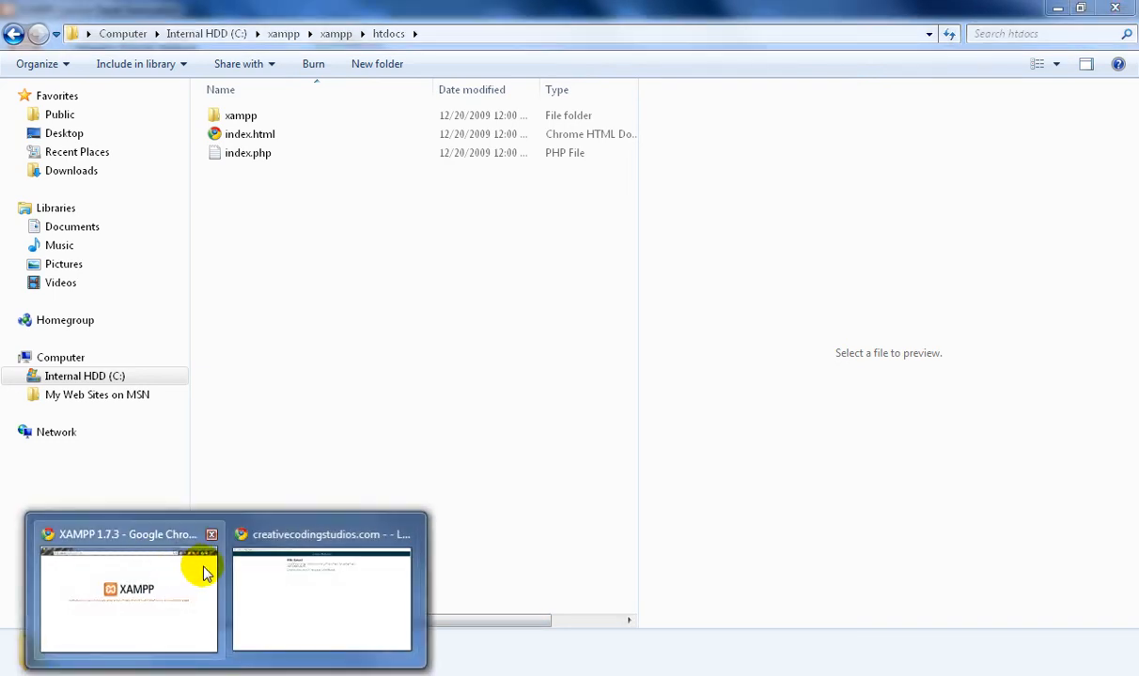
click(155, 573)
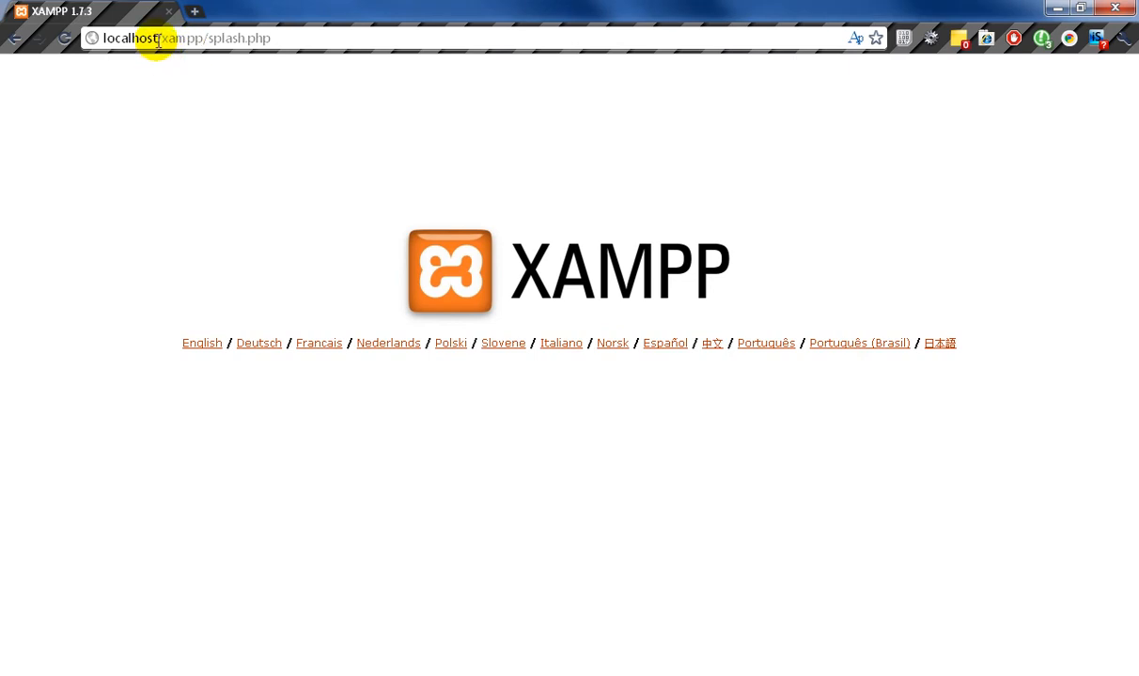
drag(272, 40, 162, 42)
text(xampp/)
key(Return)
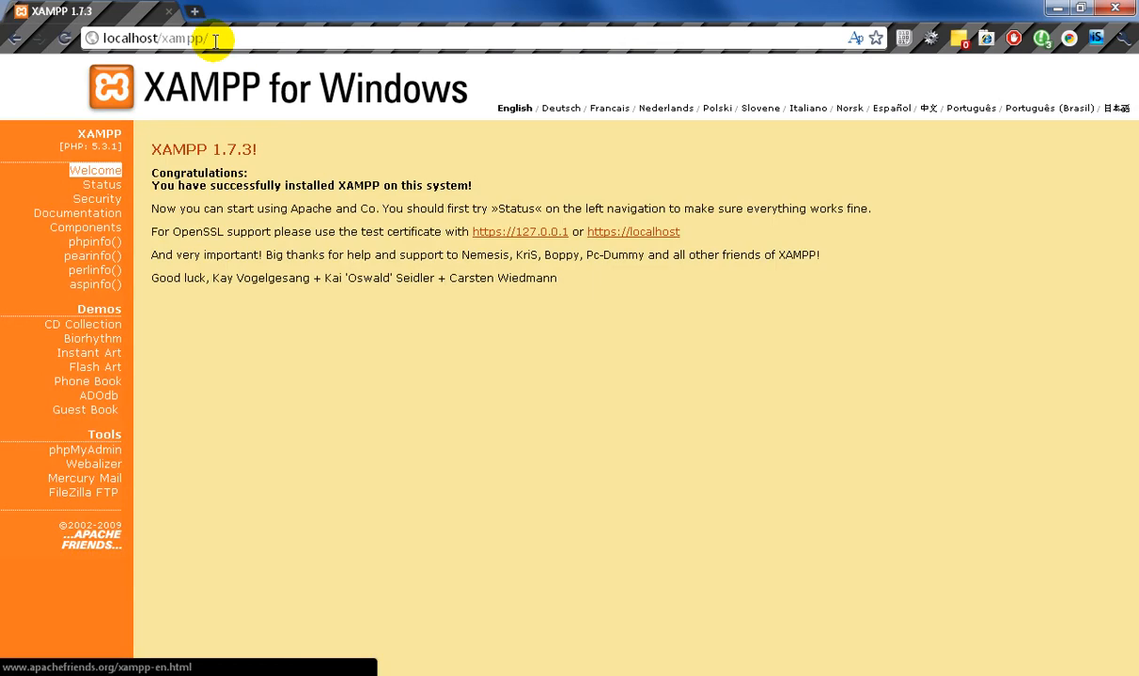
Step: Load localhost/xampp/splash.php again and choose English as the XAMPP language
click(338, 28)
click(340, 27)
text(set)
key(BackSpace)
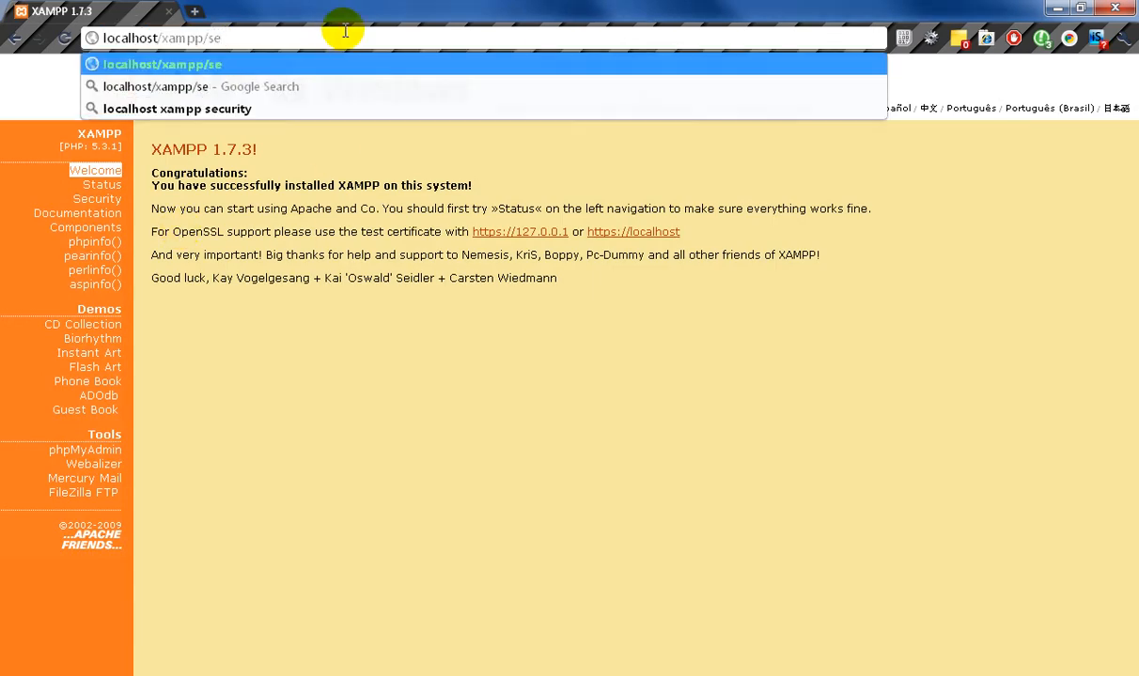
text(t)
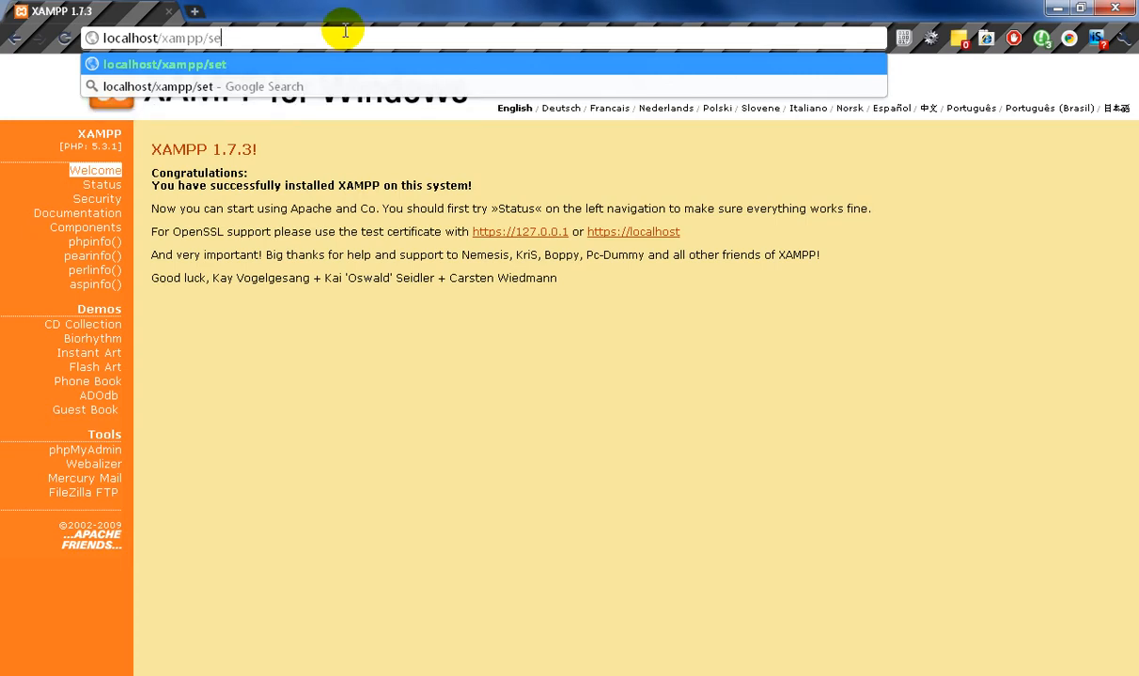
key(BackSpace)
key(BackSpace)
key(Down)
key(Return)
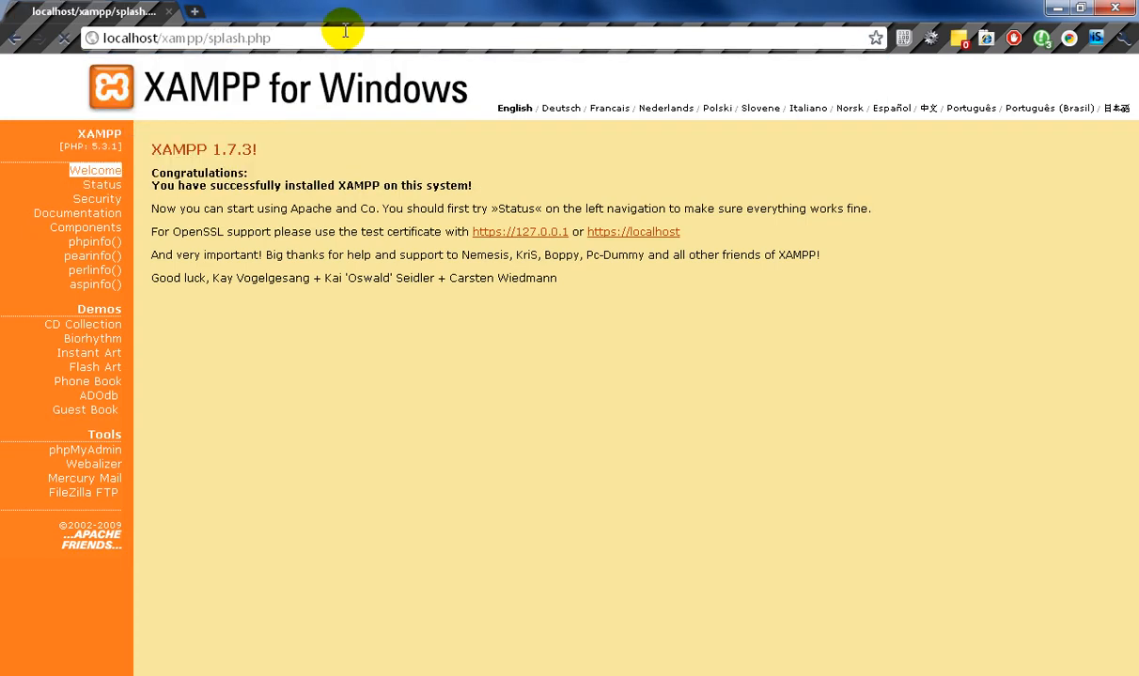
click(205, 345)
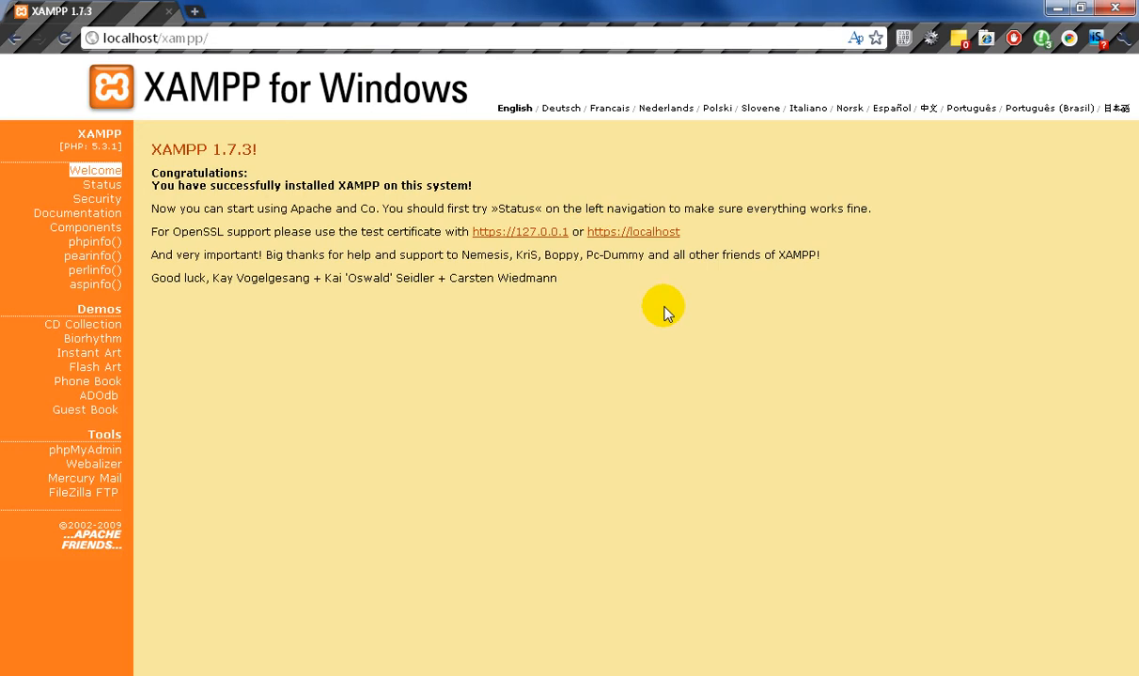
middle_click(513, 231)
click(214, 11)
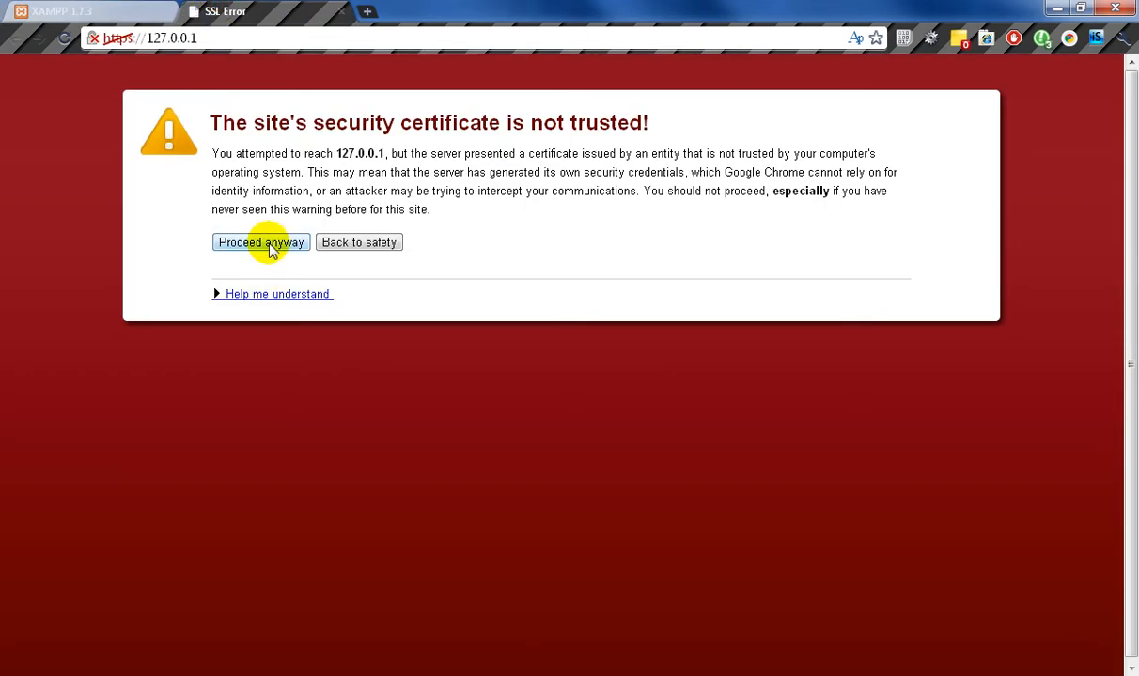
click(269, 243)
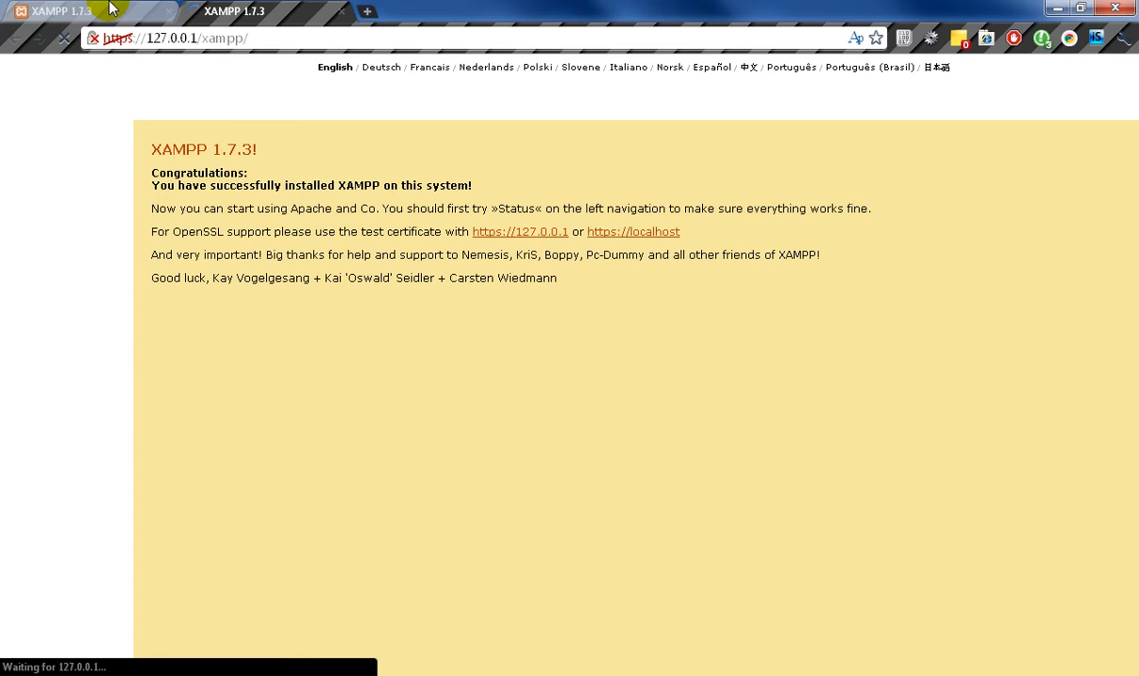
click(110, 8)
click(235, 11)
click(124, 13)
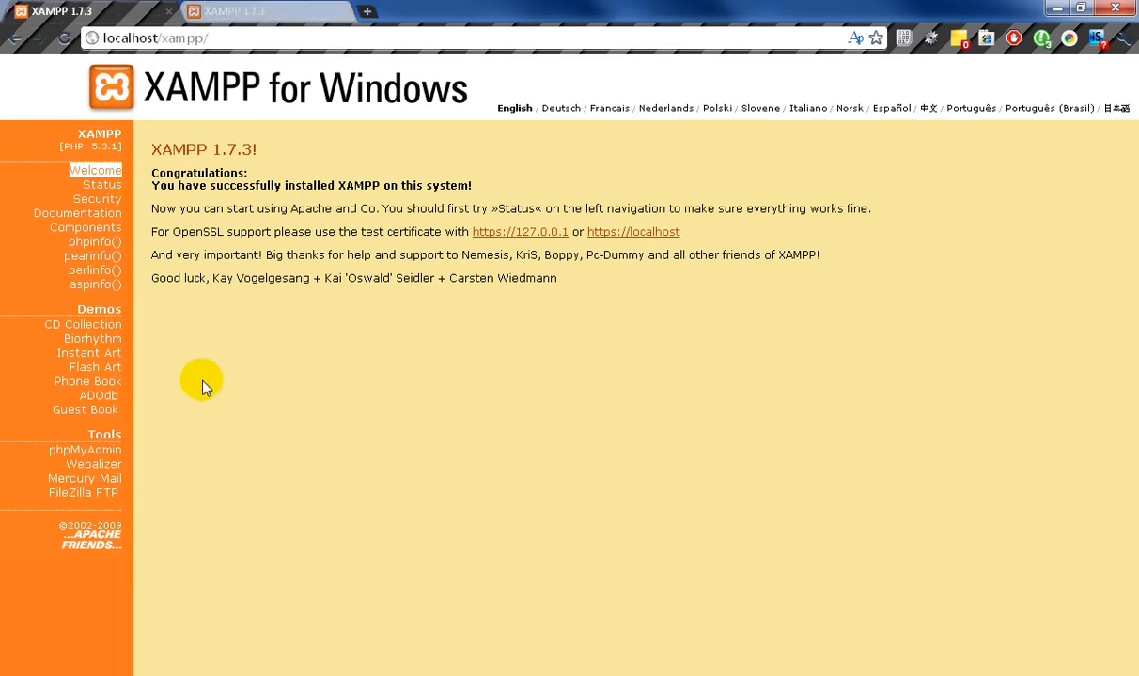
Step: View the XAMPP Status and phpinfo() pages, ending on the Welcome page
click(113, 190)
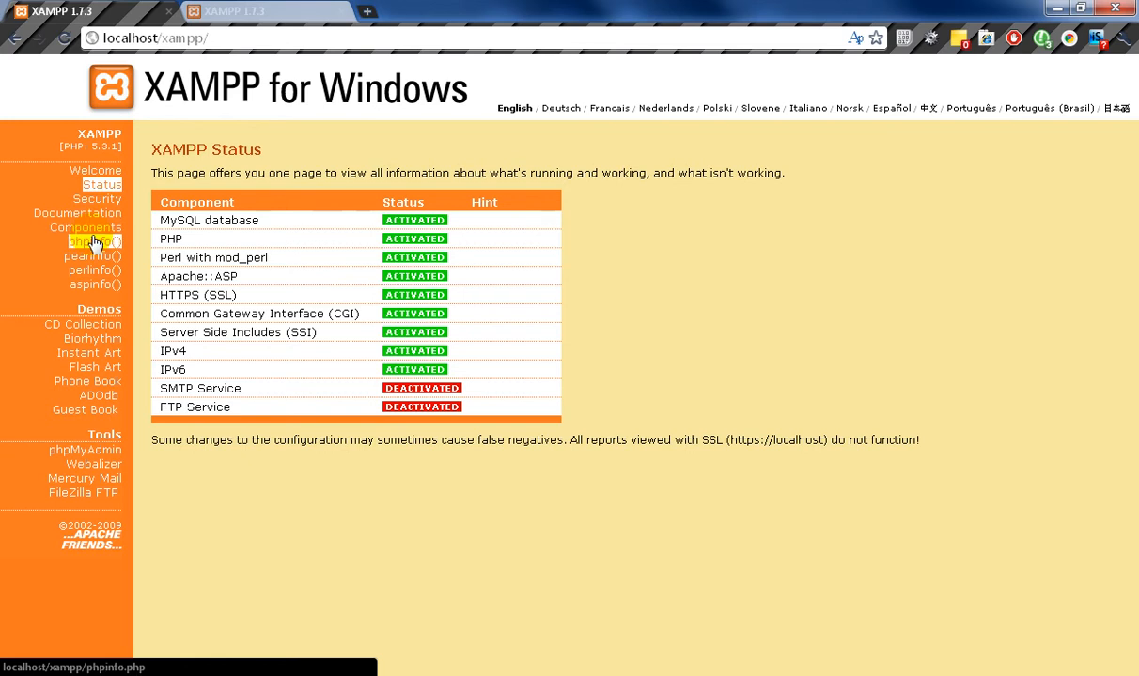
click(106, 241)
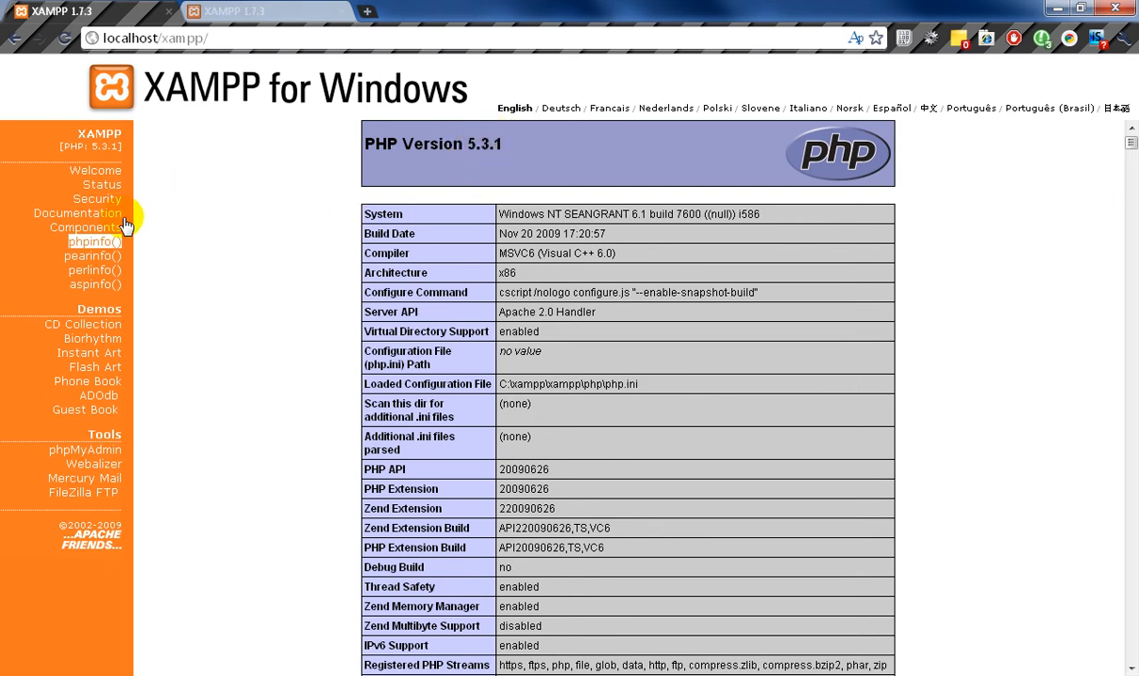
click(93, 179)
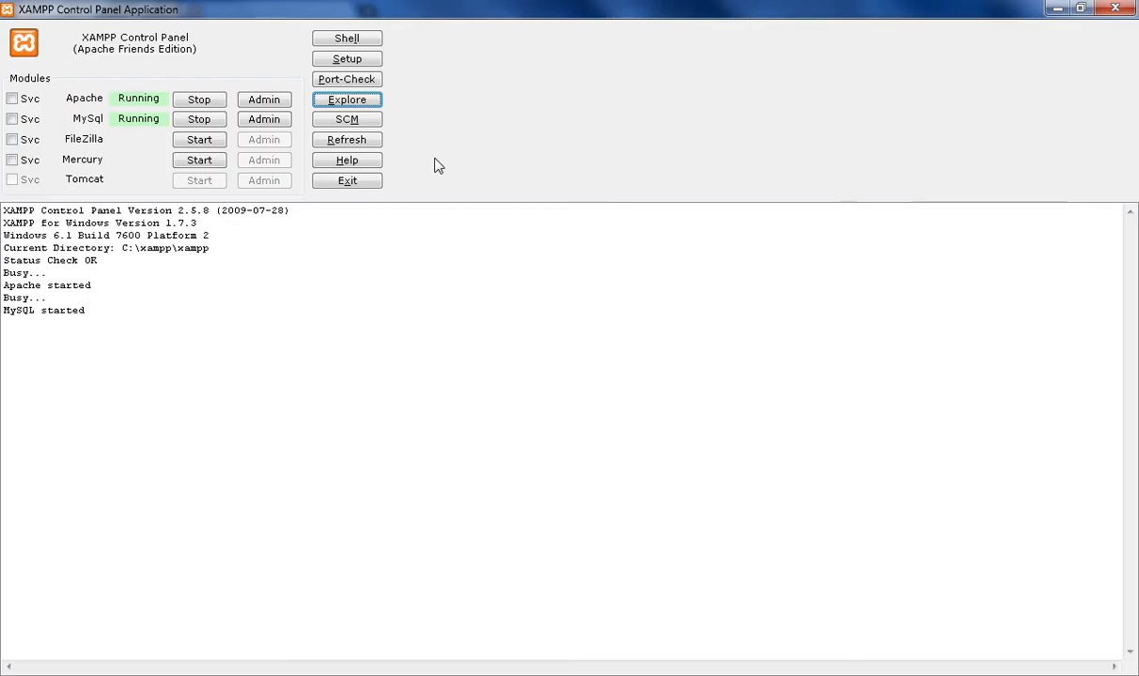
Step: Minimize the XAMPP Control Panel and switch through the open windows to the htdocs folder
click(1057, 9)
drag(209, 37, 166, 39)
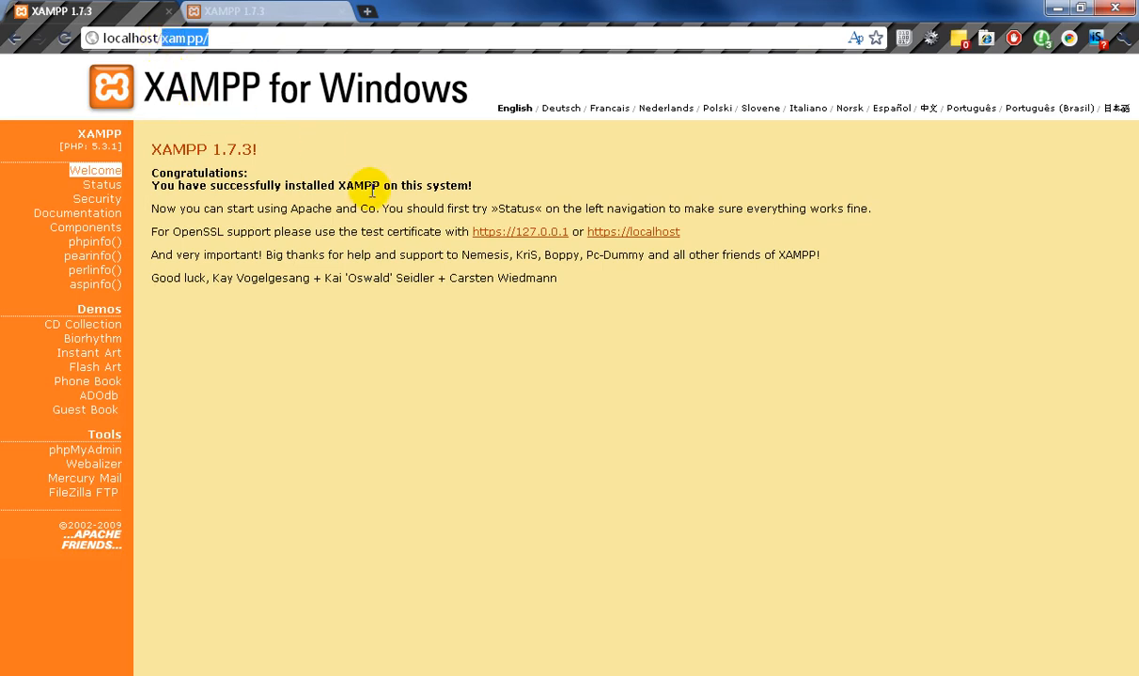
key(alt+Tab)
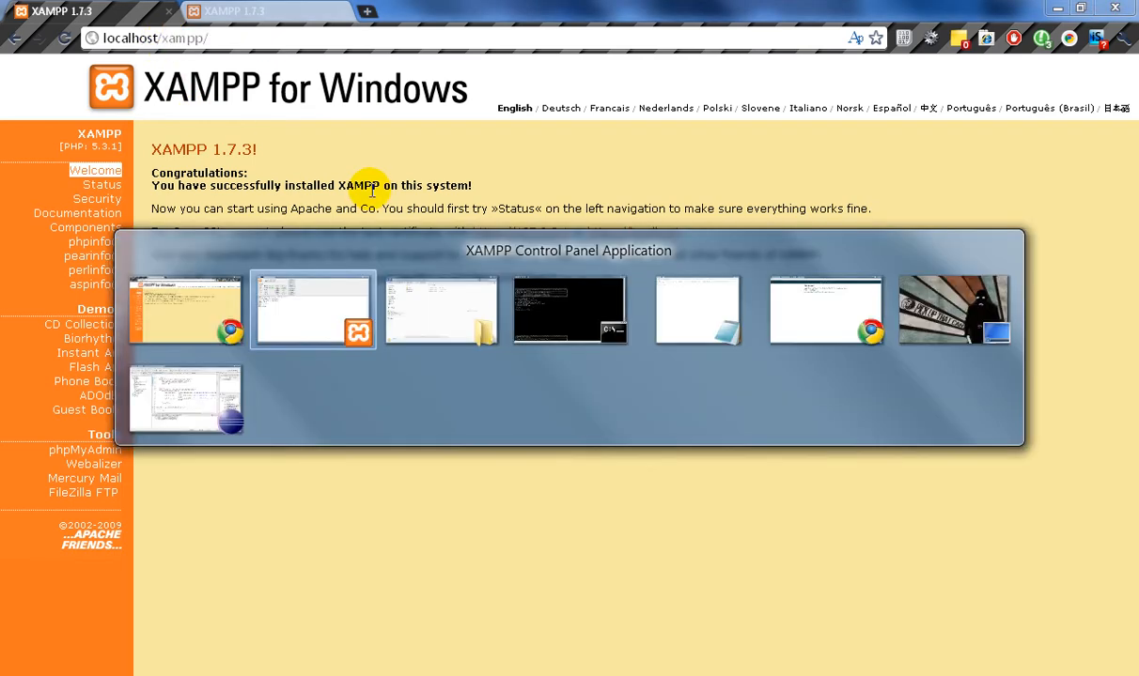
key(alt+Tab)
key(alt+Tab)
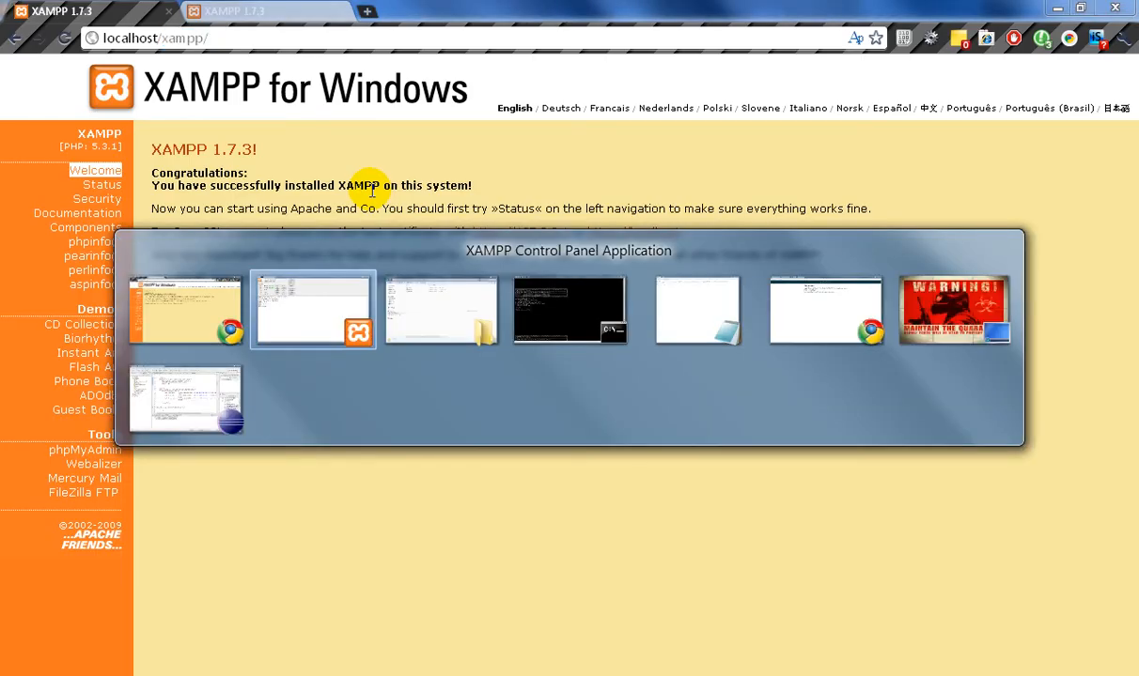
key(alt+Tab)
key(alt+Tab)
key(alt+Tab)
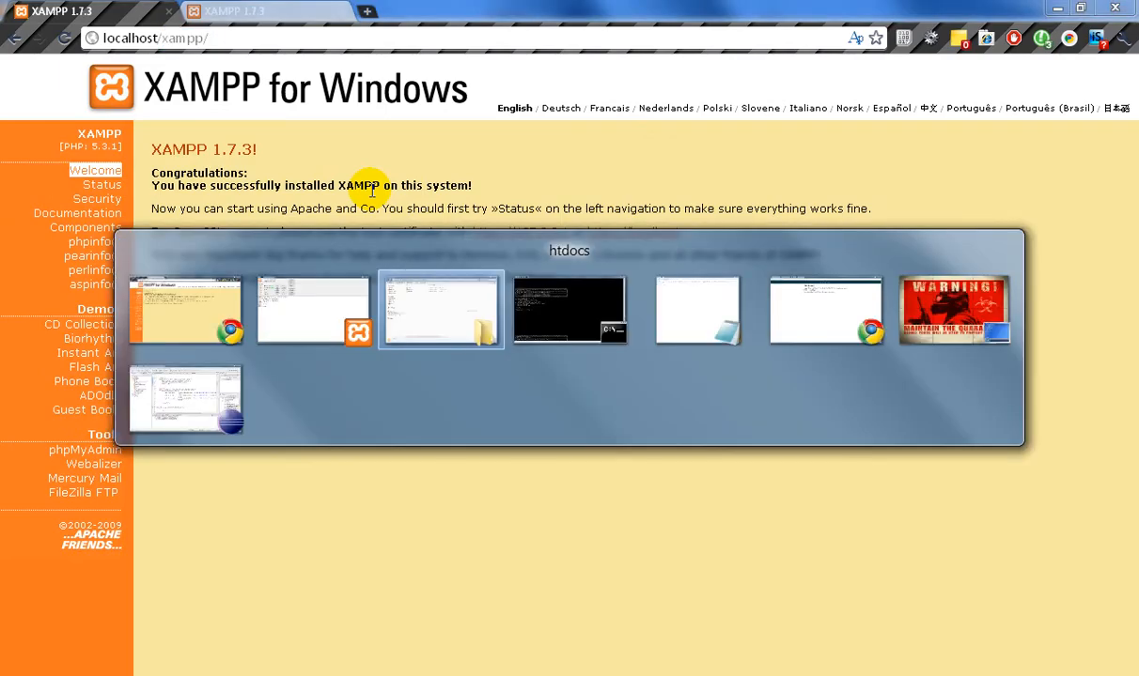
key(alt+Tab)
key(alt+Tab)
key(alt+Tab)
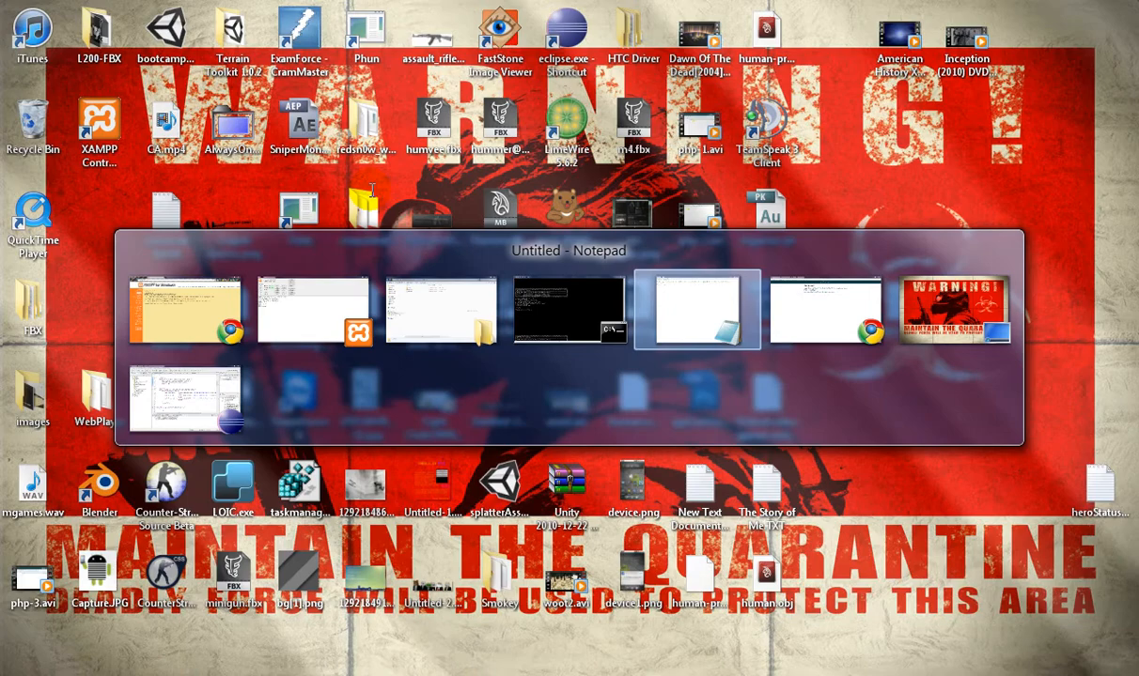
key(alt+Tab)
key(alt+Tab)
key(alt+Tab)
key(alt+Tab)
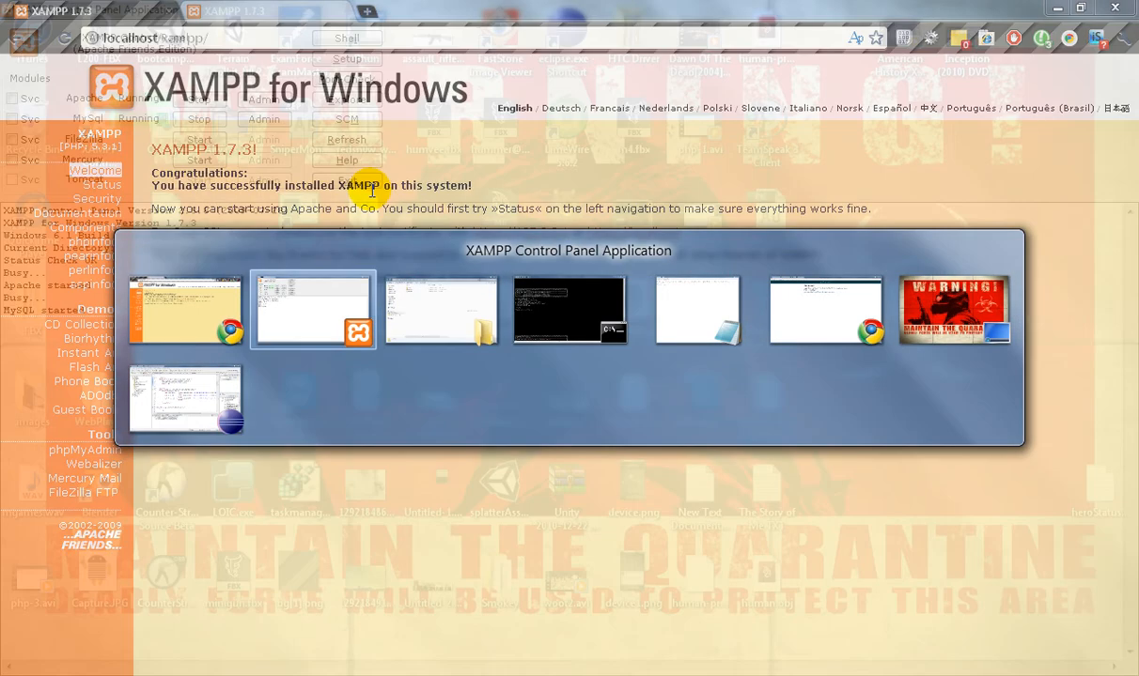
key(alt+Tab)
right_click(257, 234)
click(254, 220)
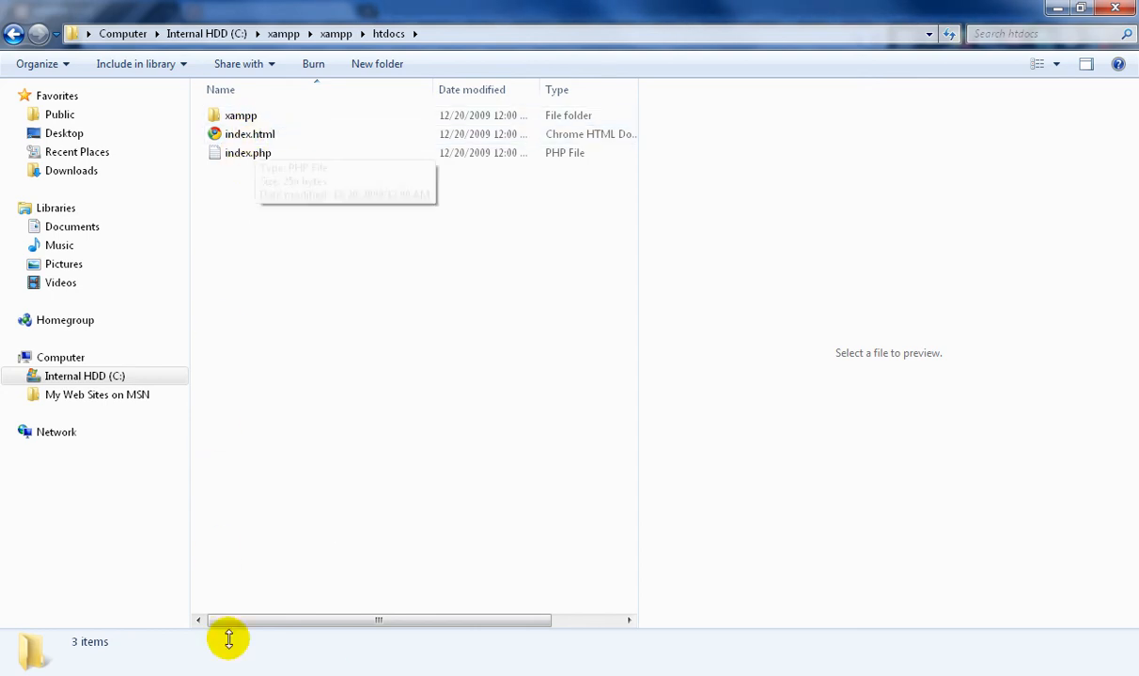
Step: Switch to the Chrome window with the XAMPP page and load localhost/index.php
mouse_move(214, 669)
click(162, 568)
click(254, 31)
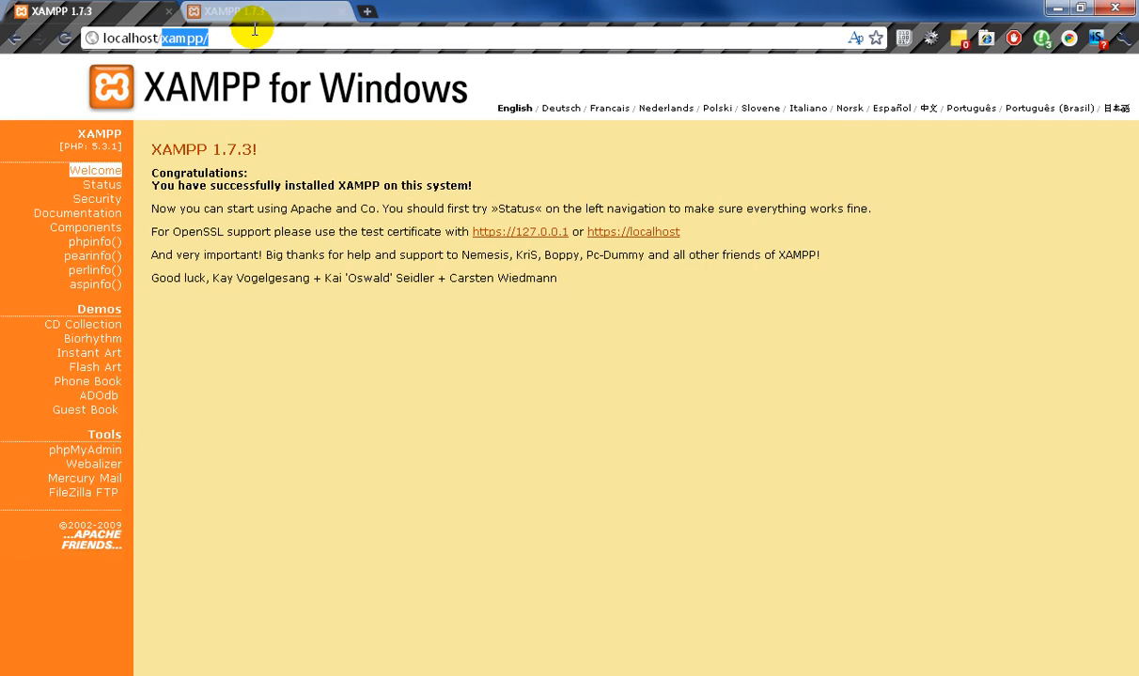
text(index.ph)
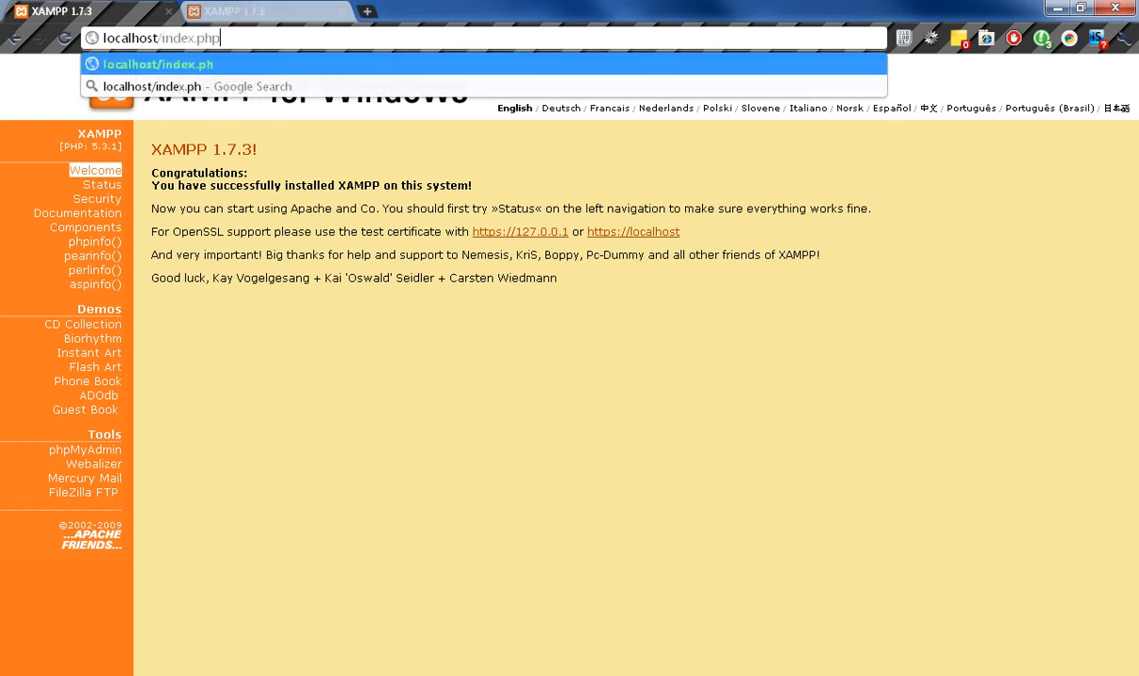
key(Return)
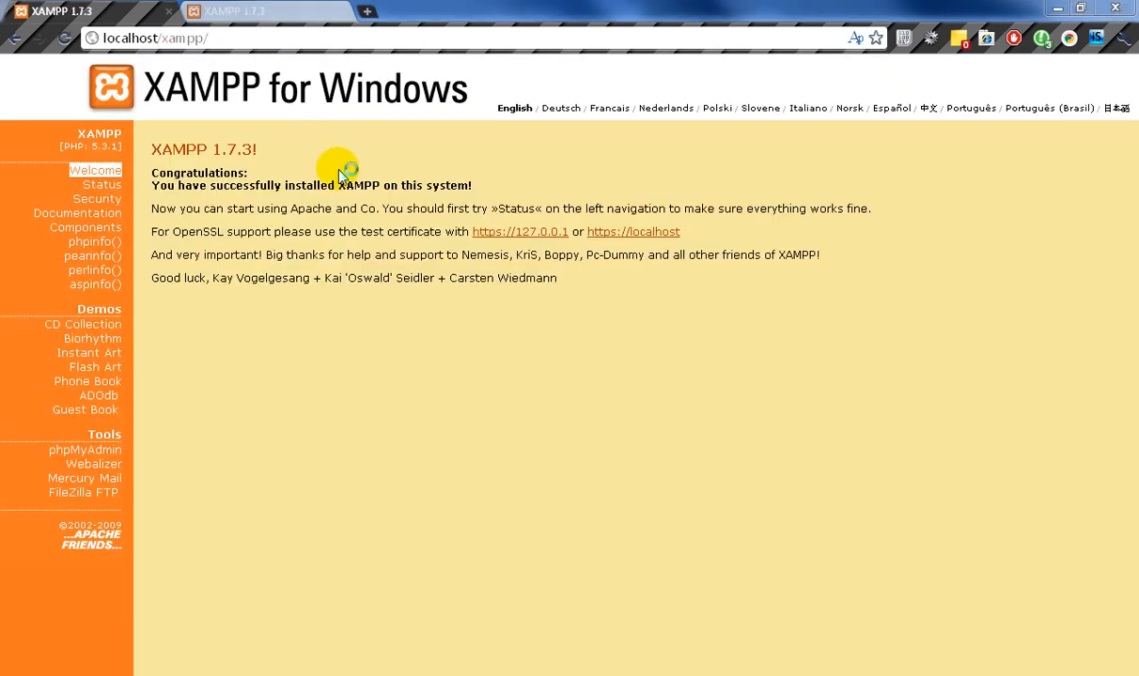
Step: Switch back to the htdocs folder and select index.php to preview its code
key(alt+Tab)
click(270, 160)
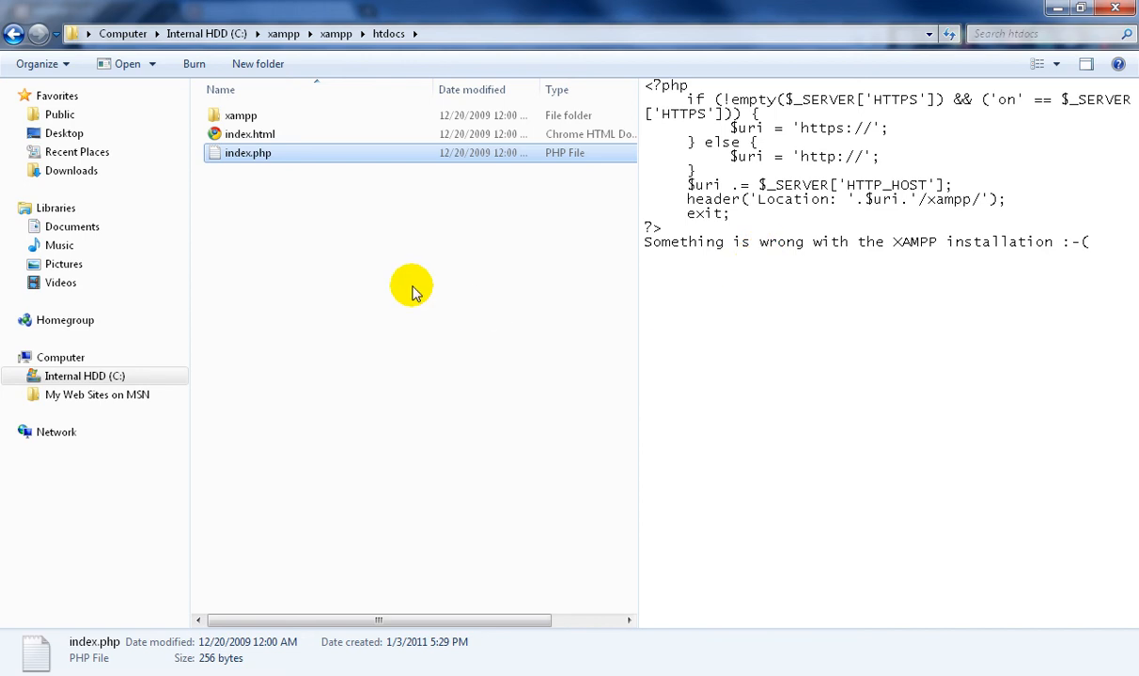
right_click(325, 220)
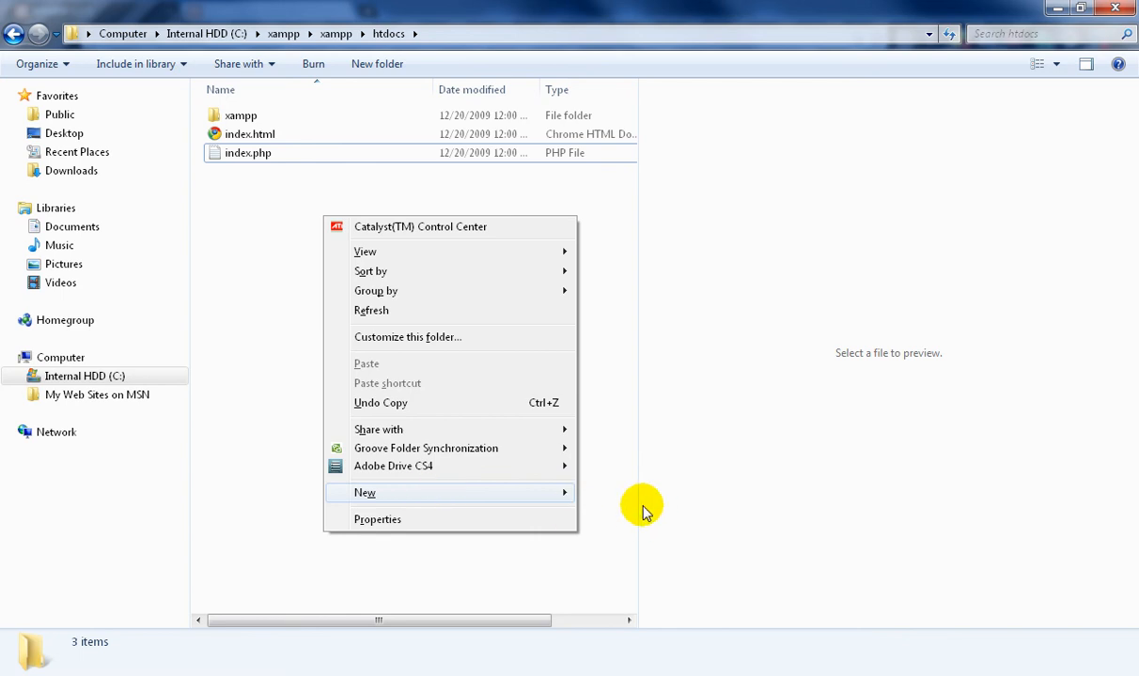
mouse_move(560, 498)
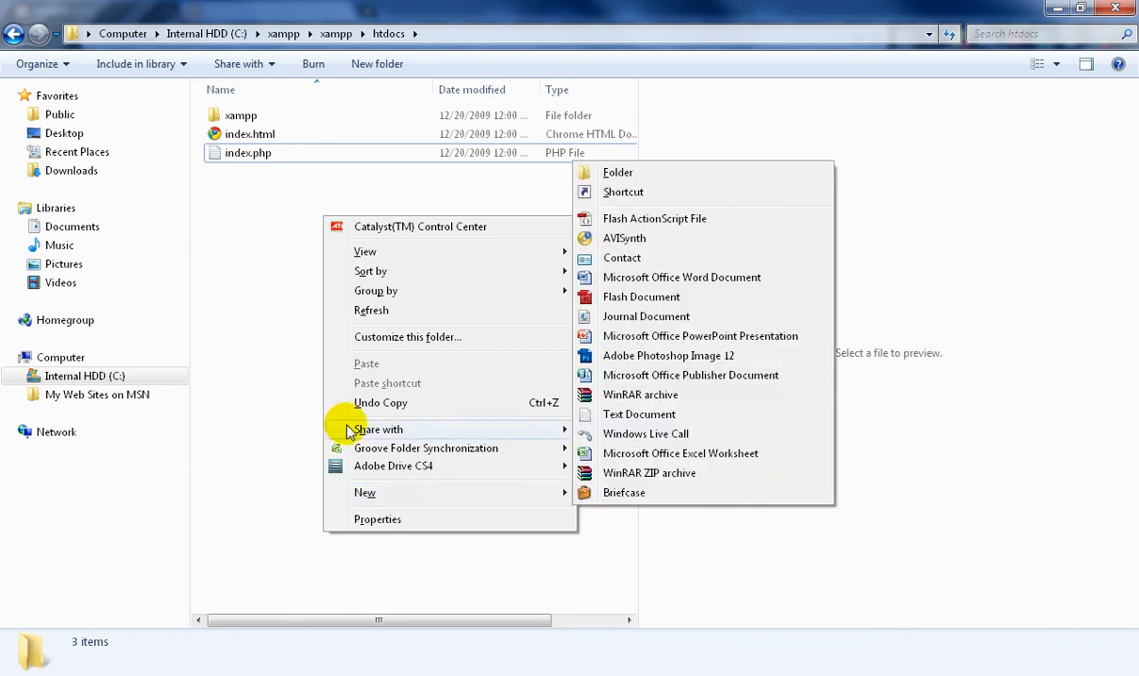
click(264, 279)
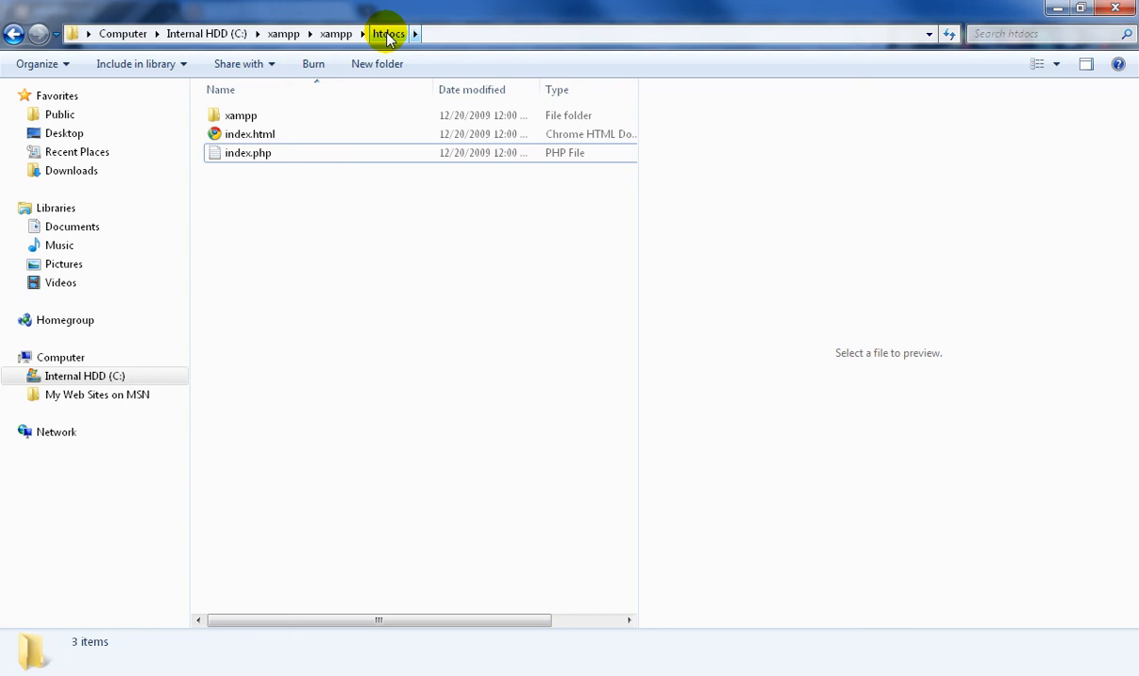
click(373, 177)
Step: Switch to Chrome to view the two open XAMPP pages, and bring up the XAMPP Control Panel
key(alt+Tab)
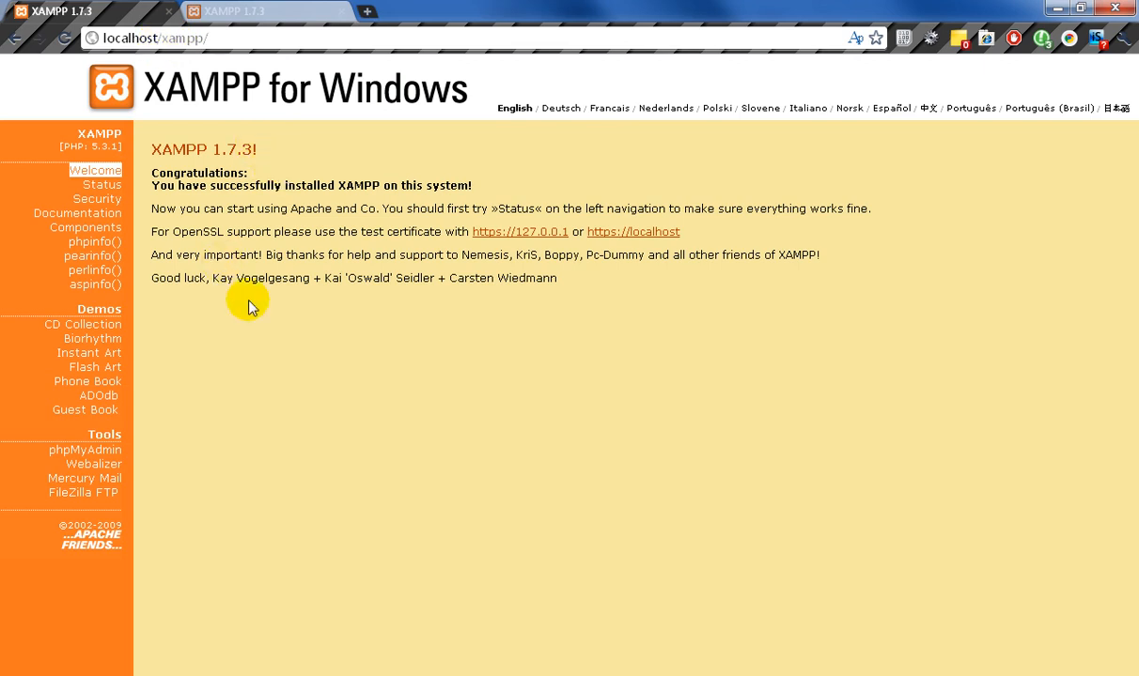
click(232, 11)
click(125, 13)
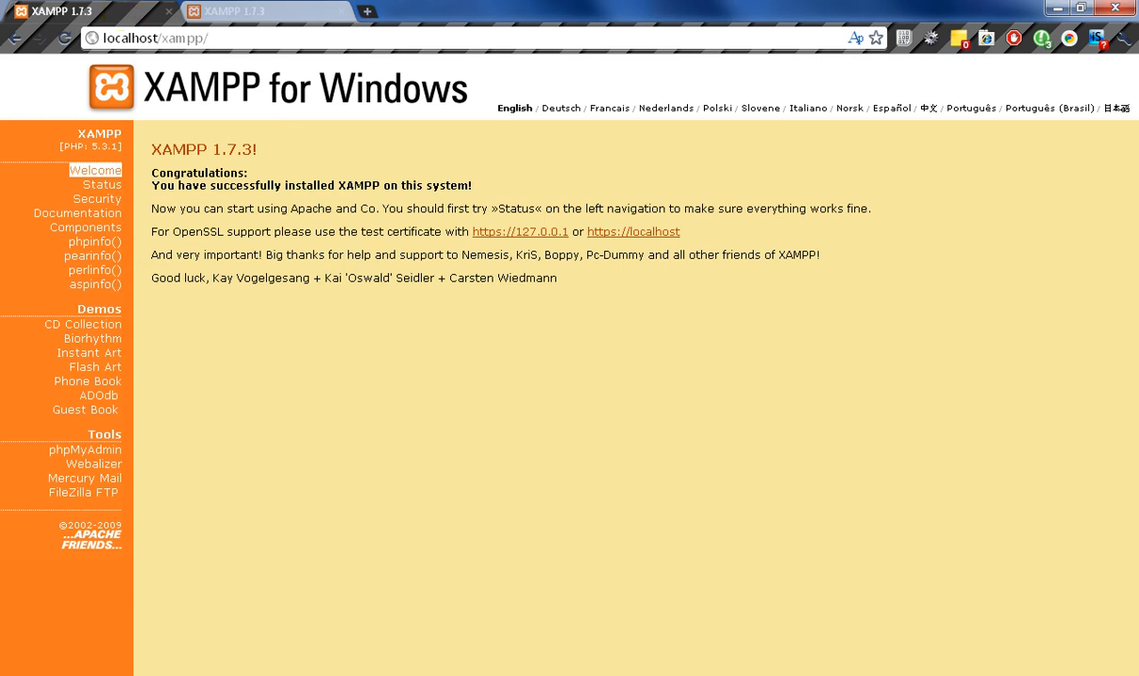
key(alt+Tab)
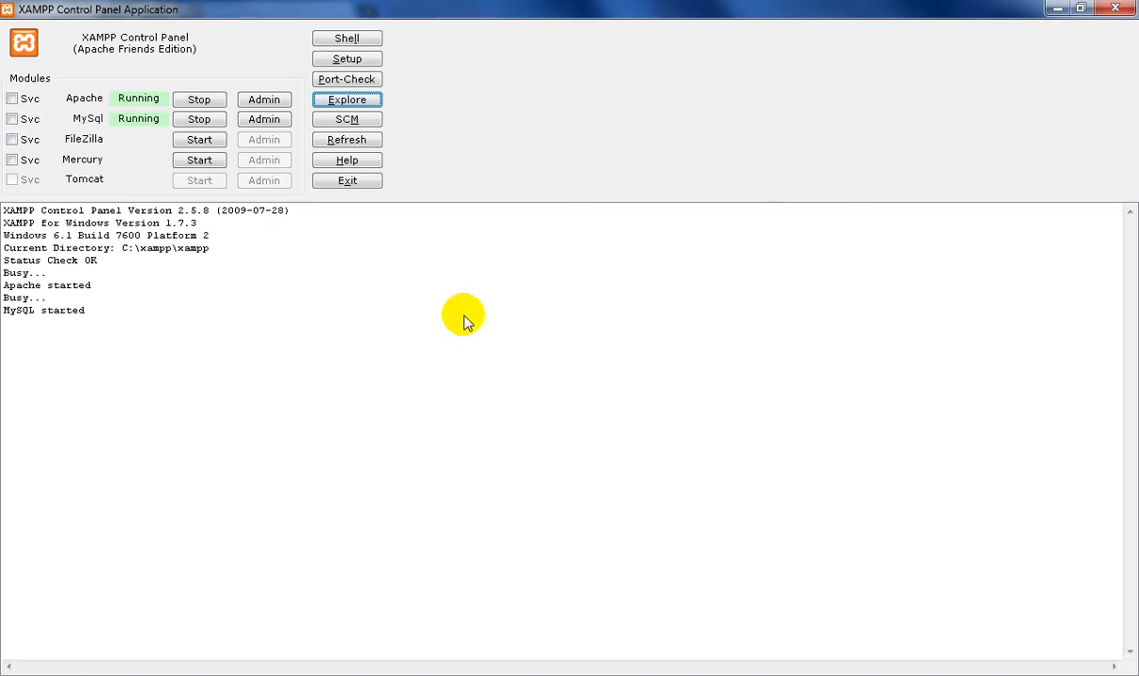